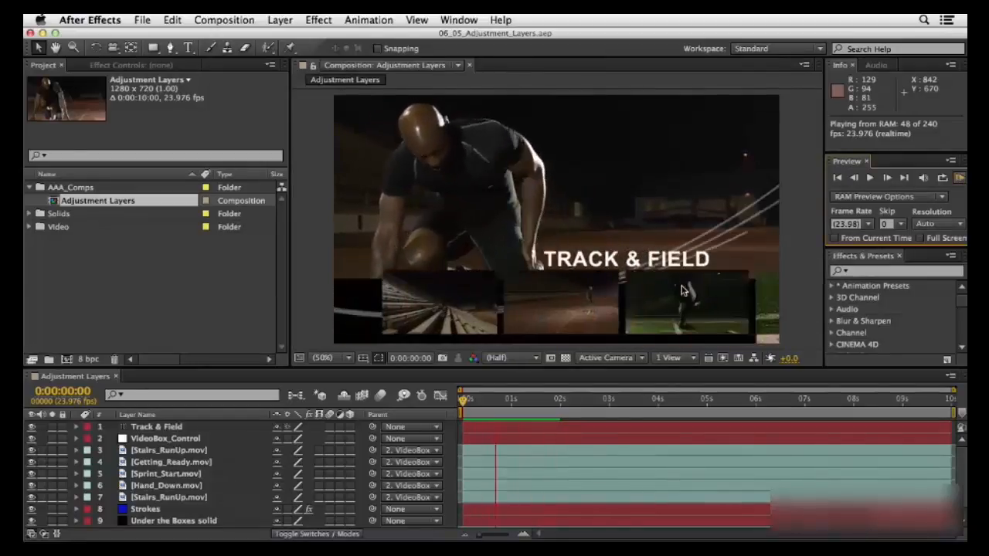
- Stop the preview playback and add a new adjustment layer on top of the composition's layer stack
{"action": "key", "text": "space"}
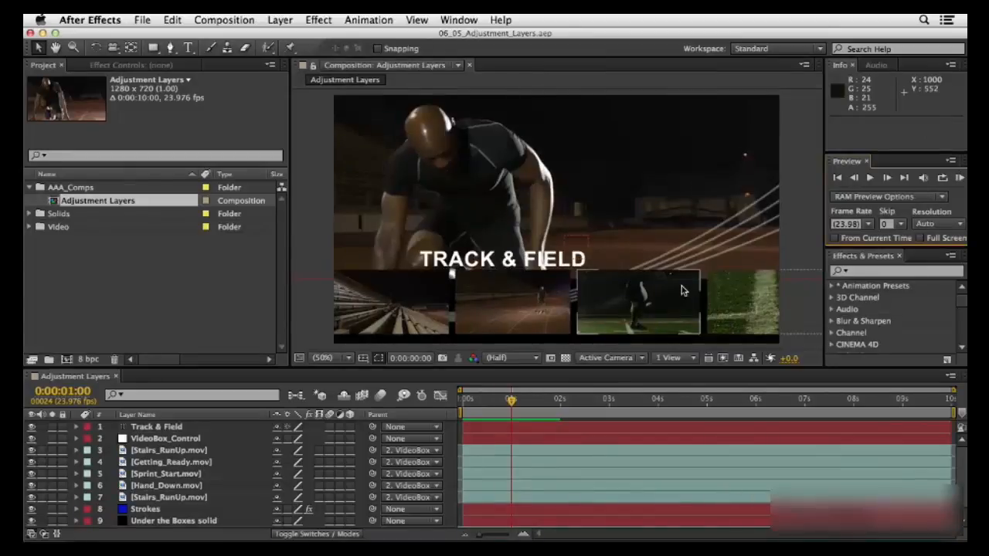
{"action": "left_click", "coordinate": [280, 20]}
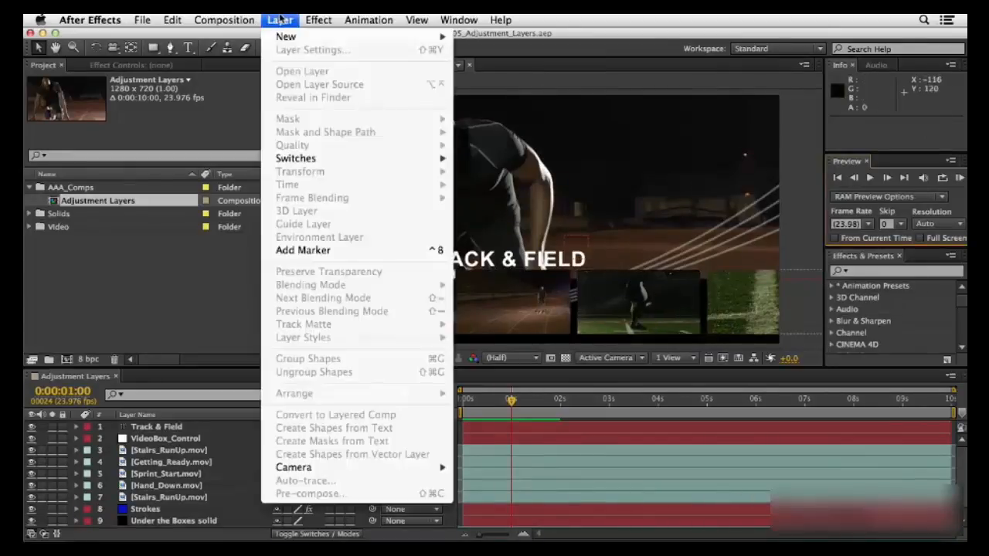
{"action": "left_click", "coordinate": [279, 19]}
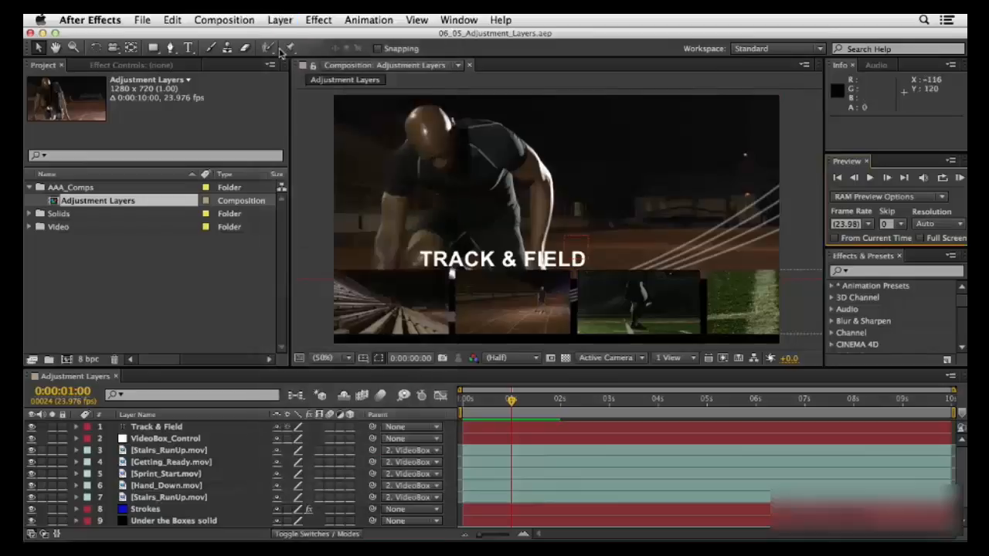
{"action": "left_click", "coordinate": [104, 387]}
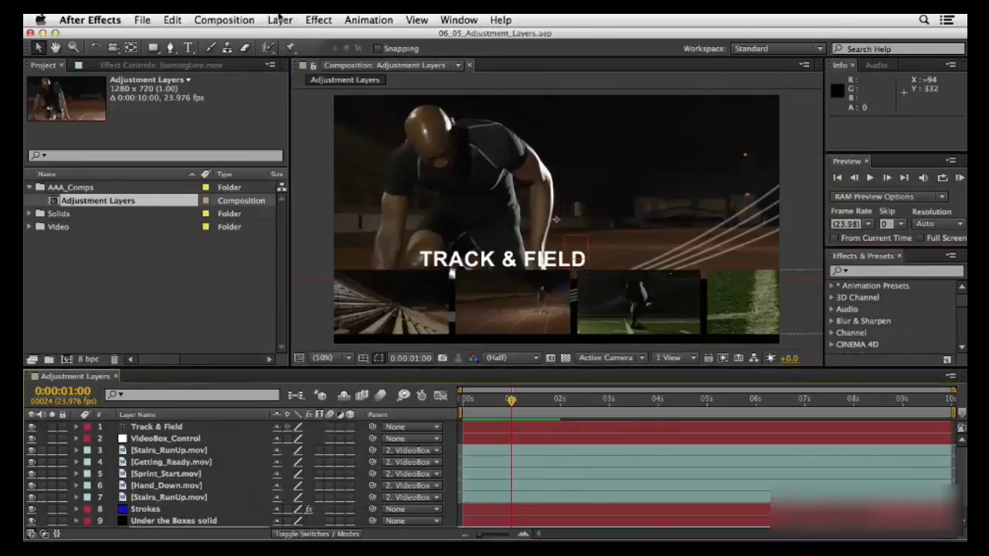
{"action": "left_click", "coordinate": [281, 19]}
{"action": "mouse_move", "coordinate": [286, 37]}
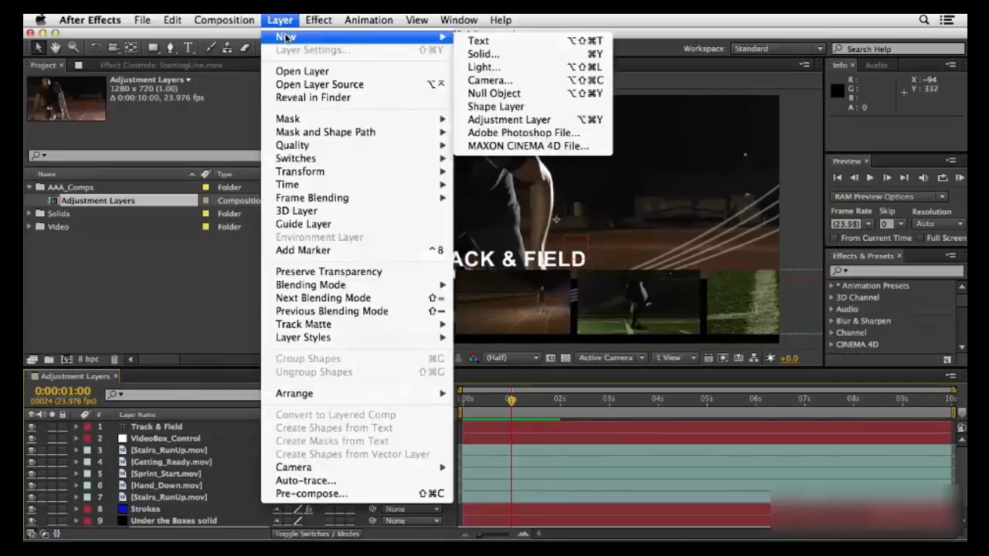
{"action": "left_click", "coordinate": [520, 120]}
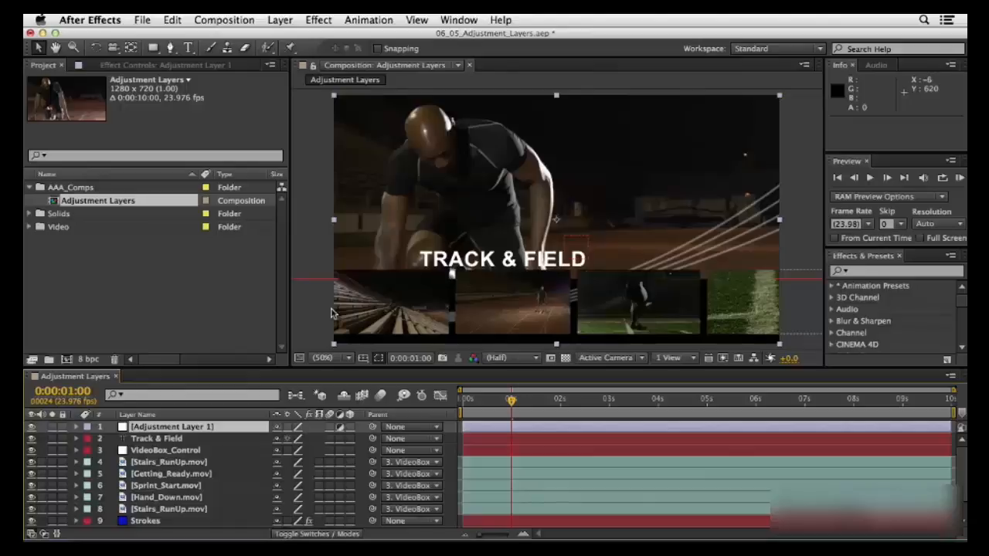
- Apply the Tint color correction effect to the new adjustment layer
{"action": "left_click", "coordinate": [319, 19]}
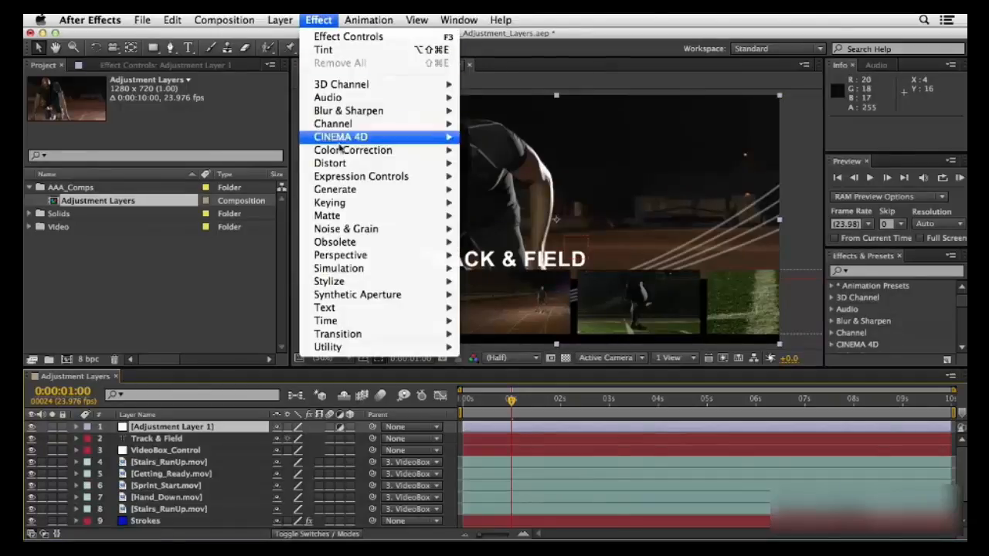
{"action": "mouse_move", "coordinate": [340, 152]}
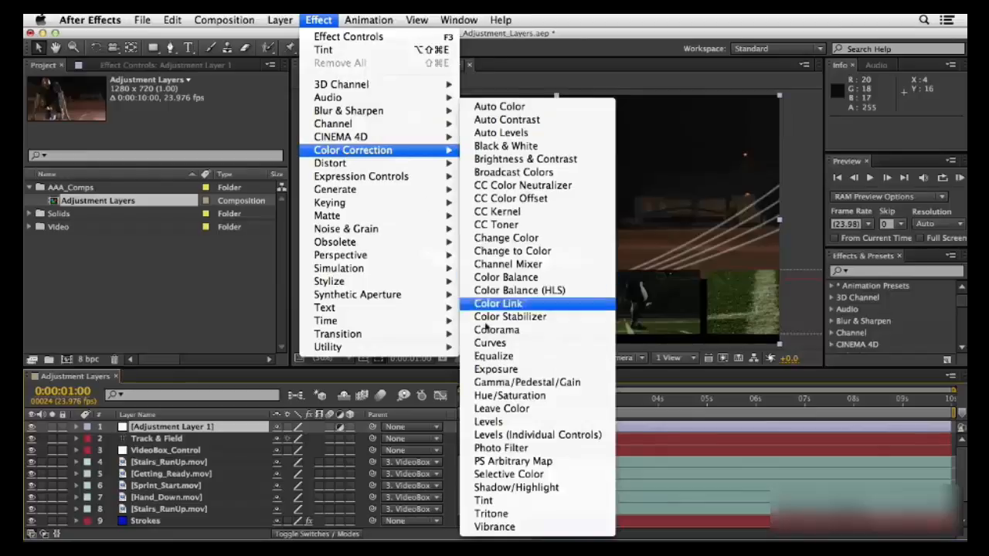
{"action": "left_click", "coordinate": [486, 500]}
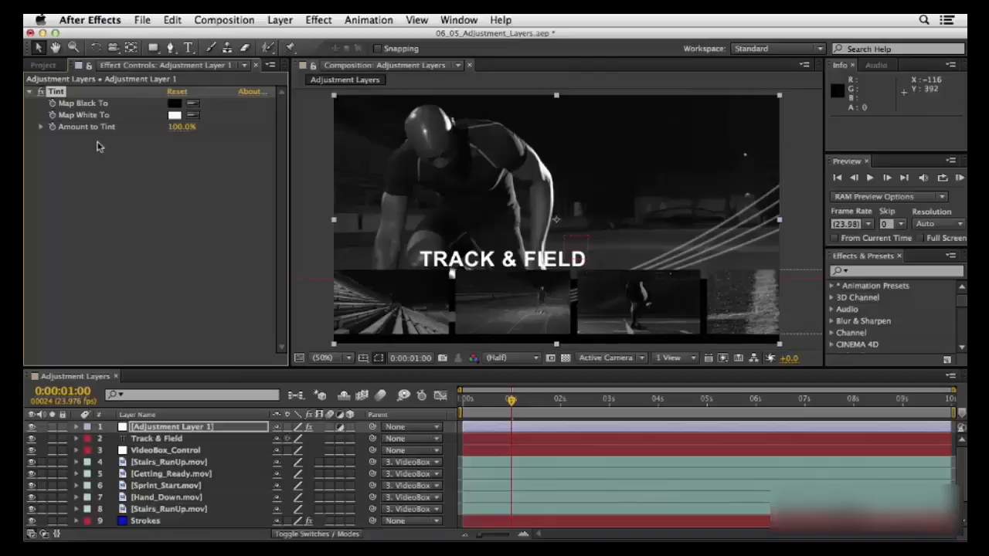
- Map white to dark red 860000 in the Tint effect and set Amount to Tint to 82%
{"action": "left_click", "coordinate": [174, 116]}
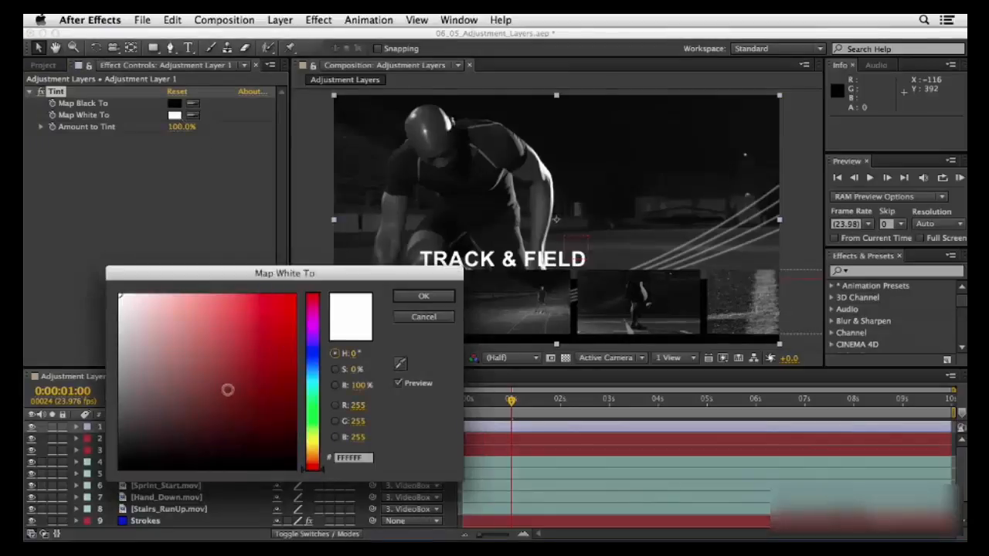
{"action": "mouse_move", "coordinate": [227, 390]}
{"action": "left_mouse_down"}
{"action": "mouse_move", "coordinate": [299, 408]}
{"action": "mouse_move", "coordinate": [291, 376]}
{"action": "mouse_move", "coordinate": [220, 370]}
{"action": "mouse_move", "coordinate": [287, 393]}
{"action": "mouse_move", "coordinate": [300, 379]}
{"action": "left_mouse_up"}
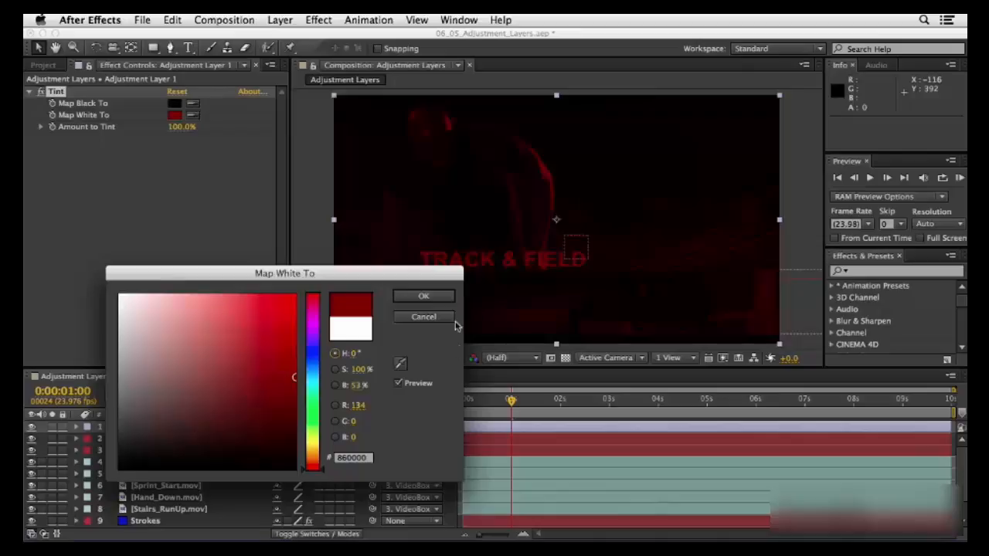
{"action": "left_click", "coordinate": [423, 297]}
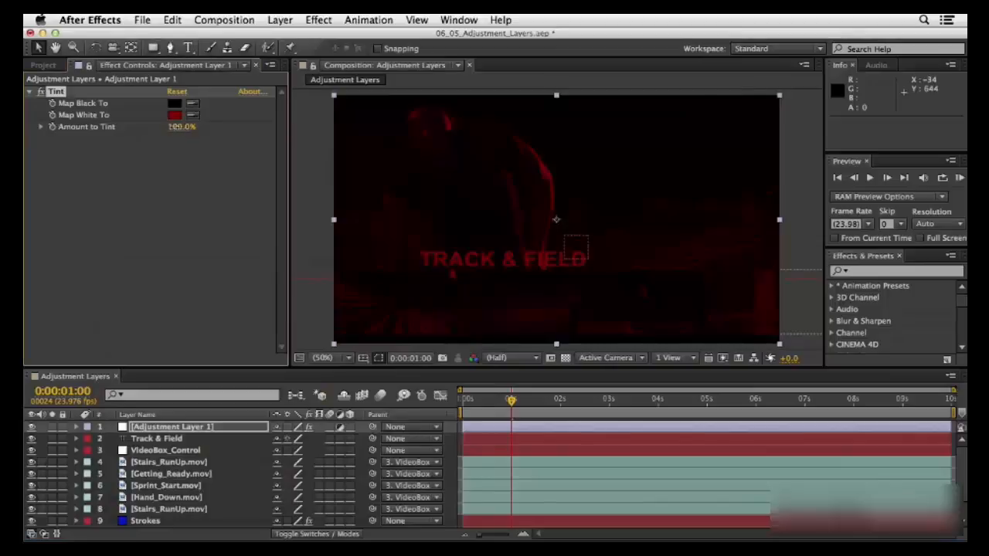
{"action": "mouse_move", "coordinate": [180, 127]}
{"action": "left_mouse_down"}
{"action": "mouse_move", "coordinate": [158, 127]}
{"action": "mouse_move", "coordinate": [171, 131]}
{"action": "left_mouse_up"}
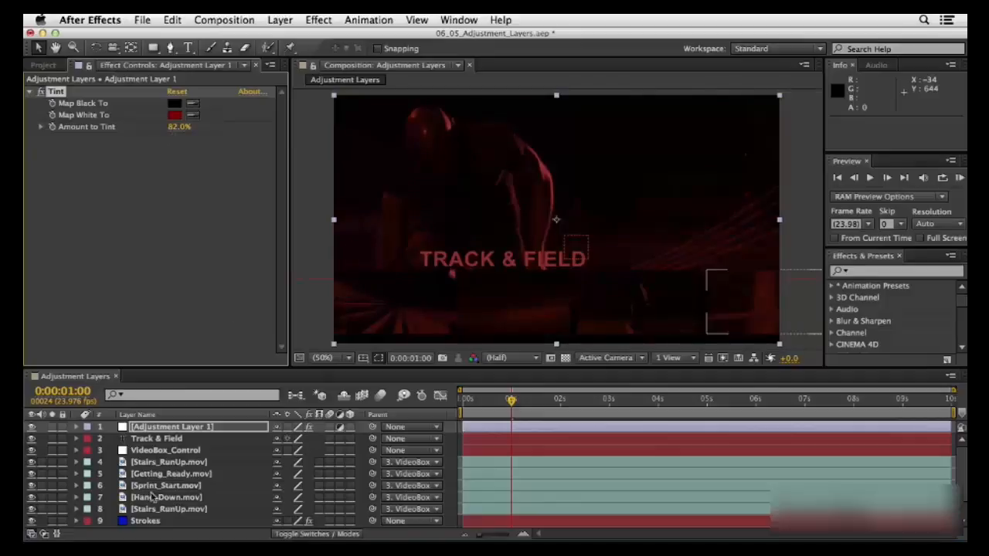
- Rename the adjustment layer Red and move it directly below the Track & Field text layer
{"action": "left_click", "coordinate": [214, 427]}
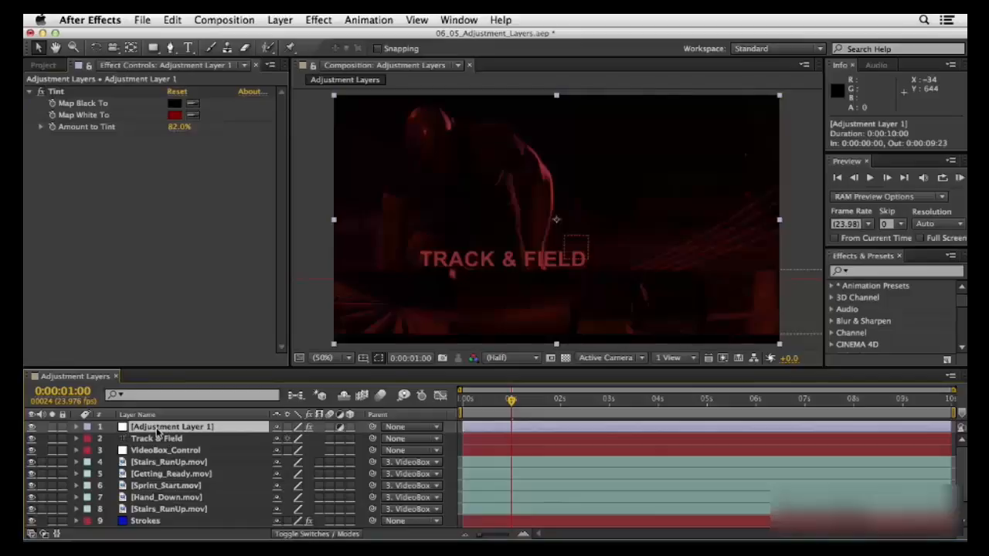
{"action": "key", "text": "Return"}
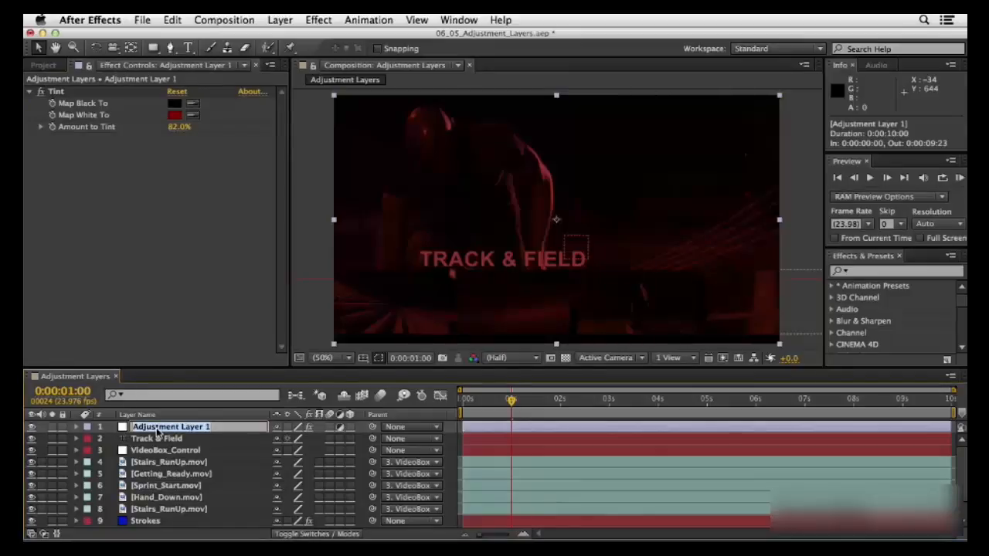
{"action": "type", "text": "Red"}
{"action": "key", "text": "Return"}
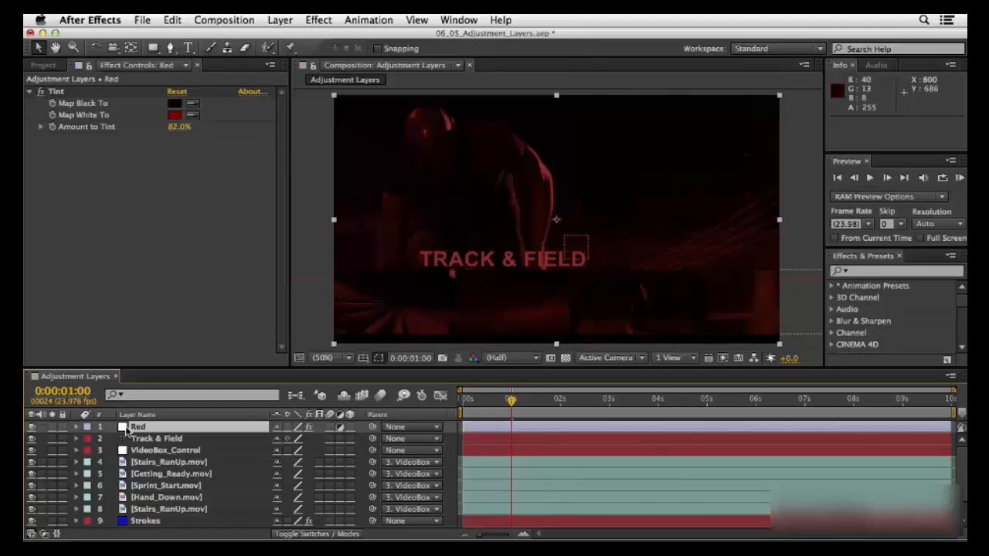
{"action": "left_click_drag", "start_coordinate": [126, 429], "coordinate": [128, 447]}
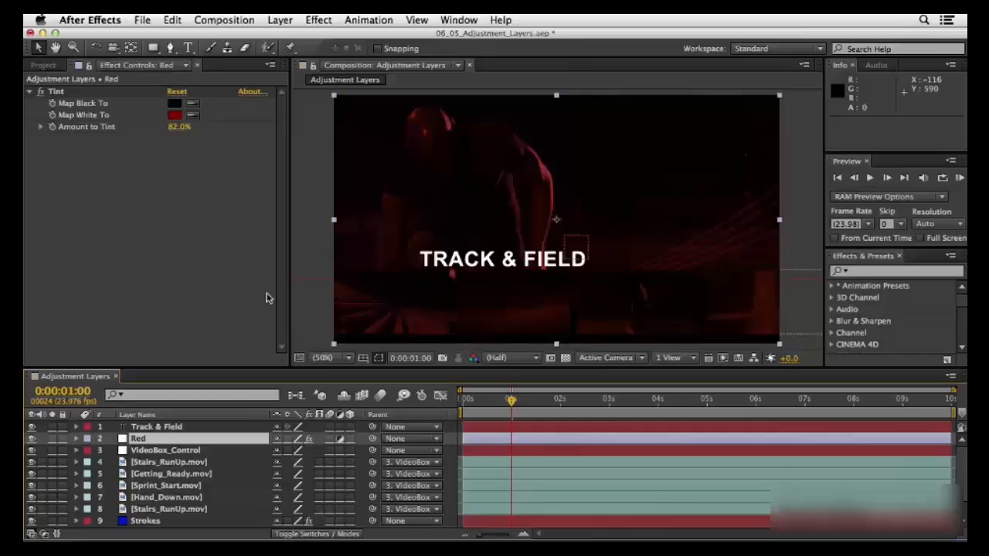
- Pre-compose VideoBox_Control and the five video clip layers below it, moving all attributes, and place the resulting layer above Red
{"action": "left_click", "coordinate": [147, 452]}
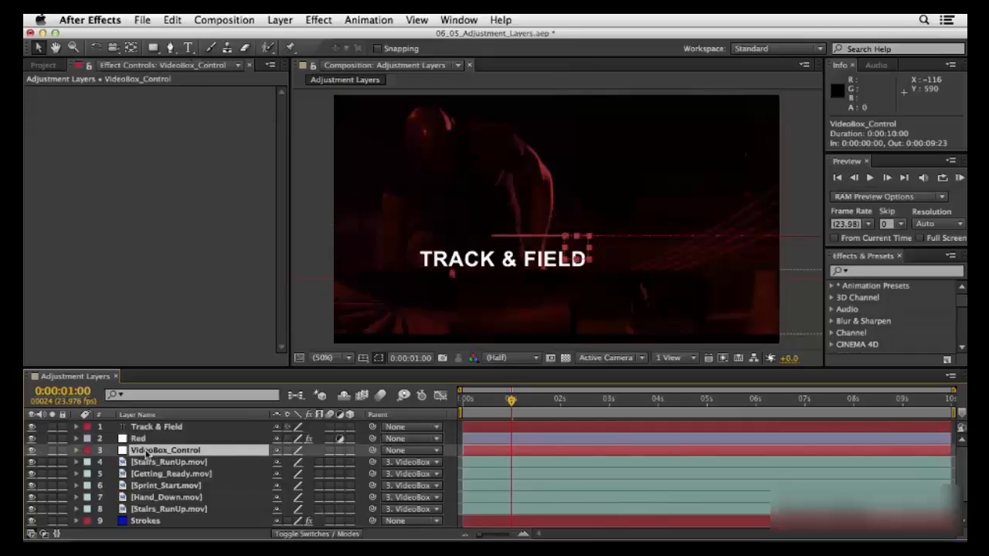
{"action": "left_click", "coordinate": [146, 509], "text": "shift"}
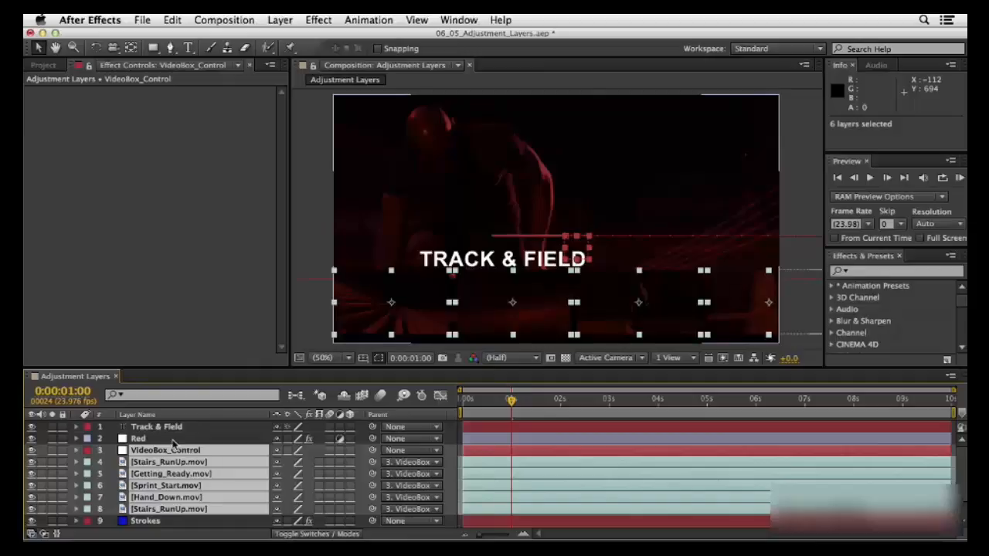
{"action": "left_click", "coordinate": [278, 20]}
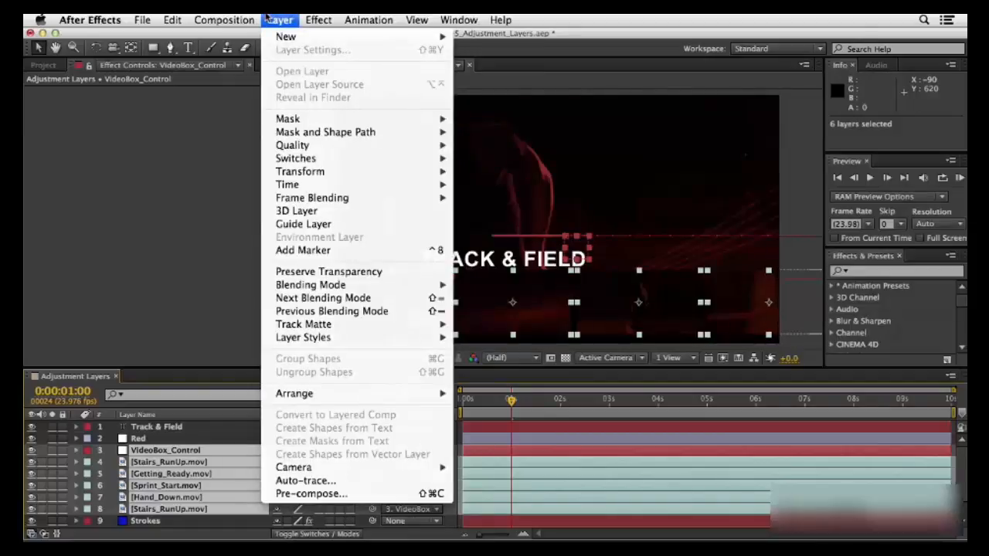
{"action": "left_click", "coordinate": [348, 493]}
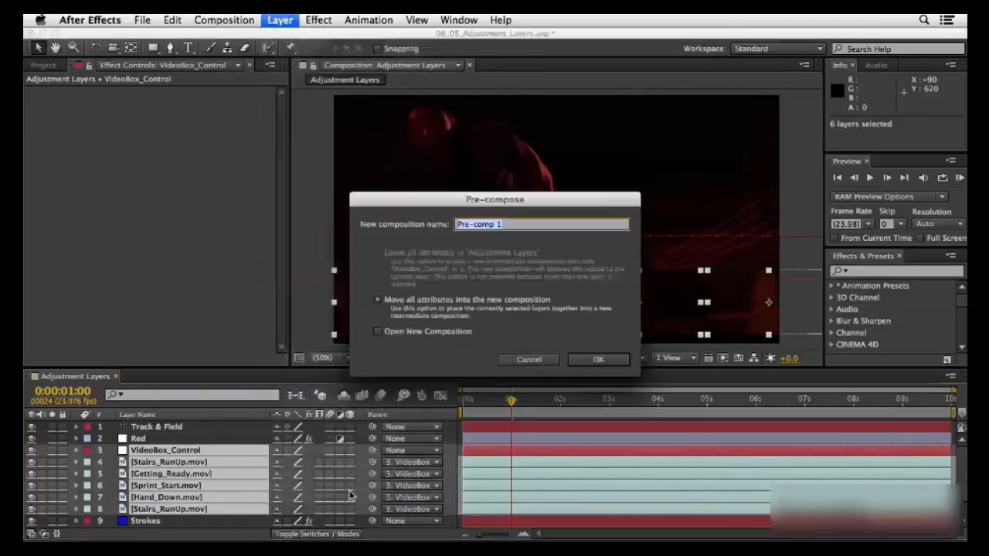
{"action": "left_click", "coordinate": [599, 360]}
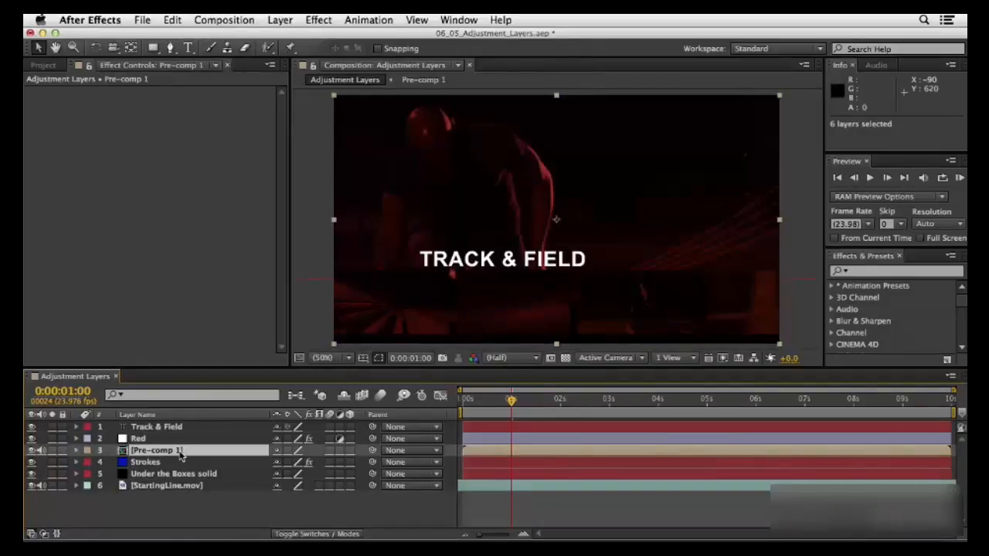
{"action": "left_click_drag", "start_coordinate": [171, 456], "coordinate": [148, 438]}
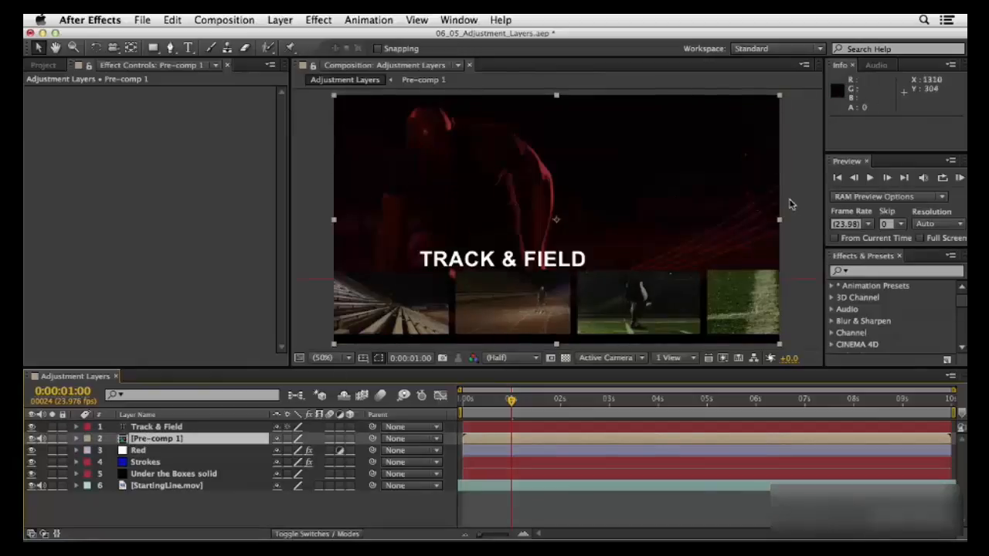
- Apply the Levels color correction effect to the pre-composed video box layer
{"action": "left_click", "coordinate": [156, 474]}
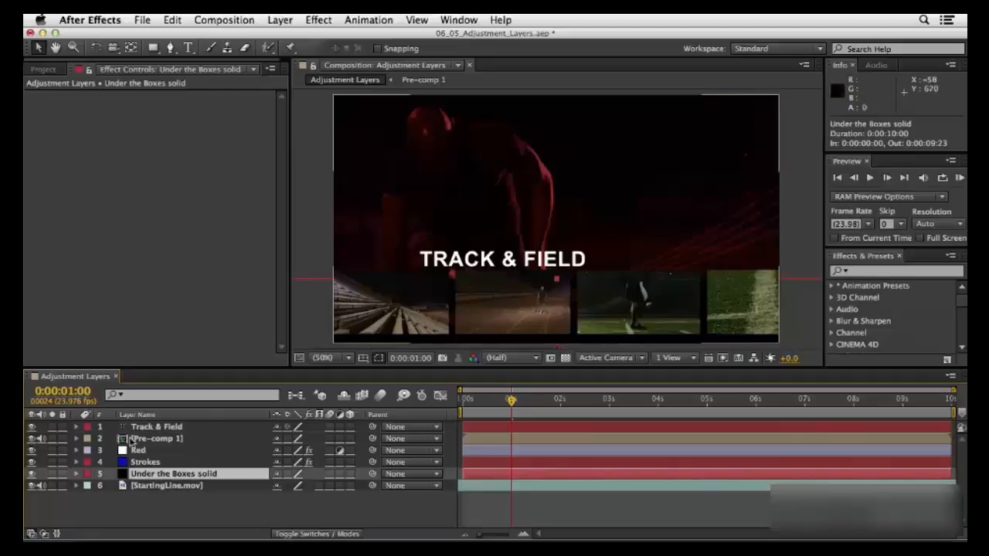
{"action": "left_click", "coordinate": [142, 440]}
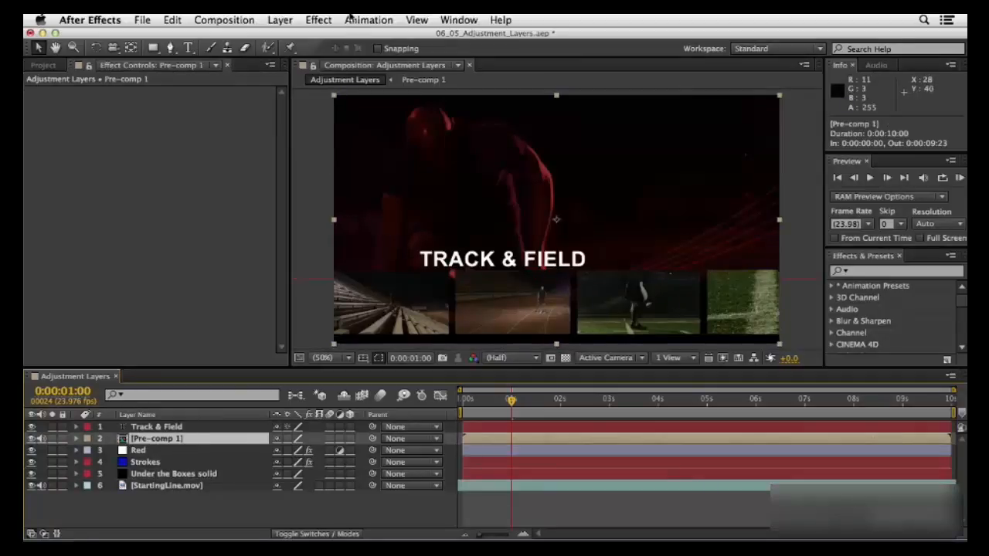
{"action": "left_click", "coordinate": [320, 19]}
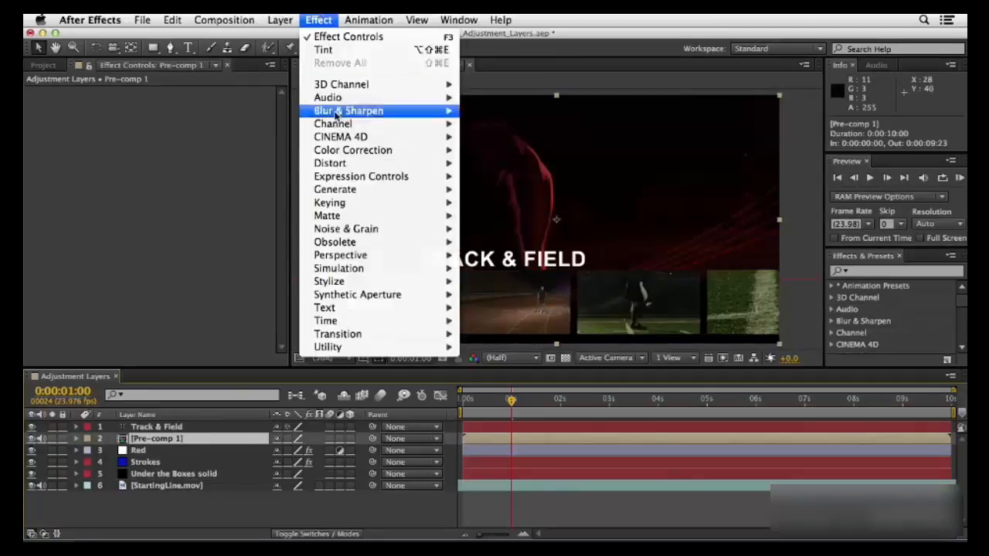
{"action": "mouse_move", "coordinate": [334, 152]}
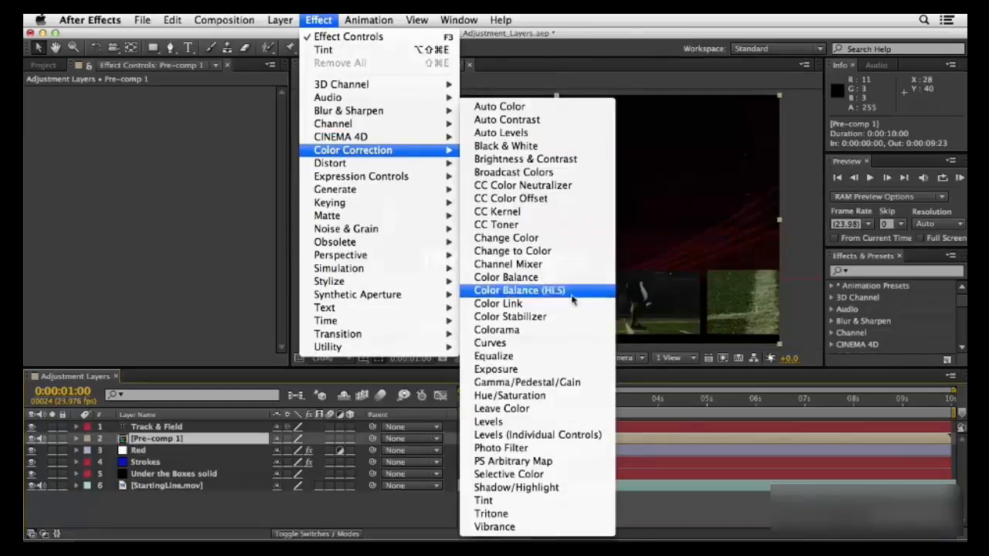
{"action": "left_click", "coordinate": [530, 424]}
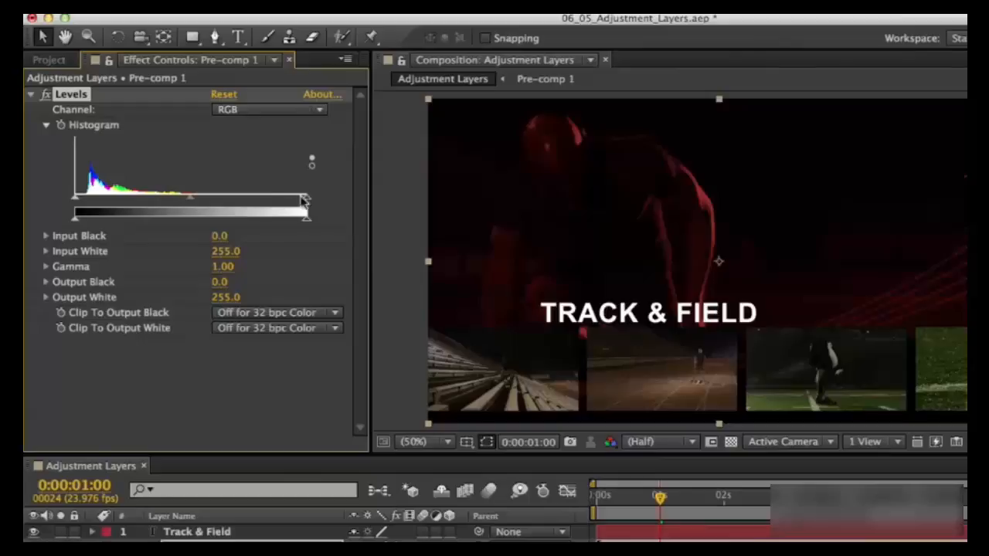
- Set the Levels Input White to 135 and Input Black to 18 on the pre-comp layer, and preview the composition
{"action": "left_click_drag", "start_coordinate": [307, 202], "coordinate": [198, 202]}
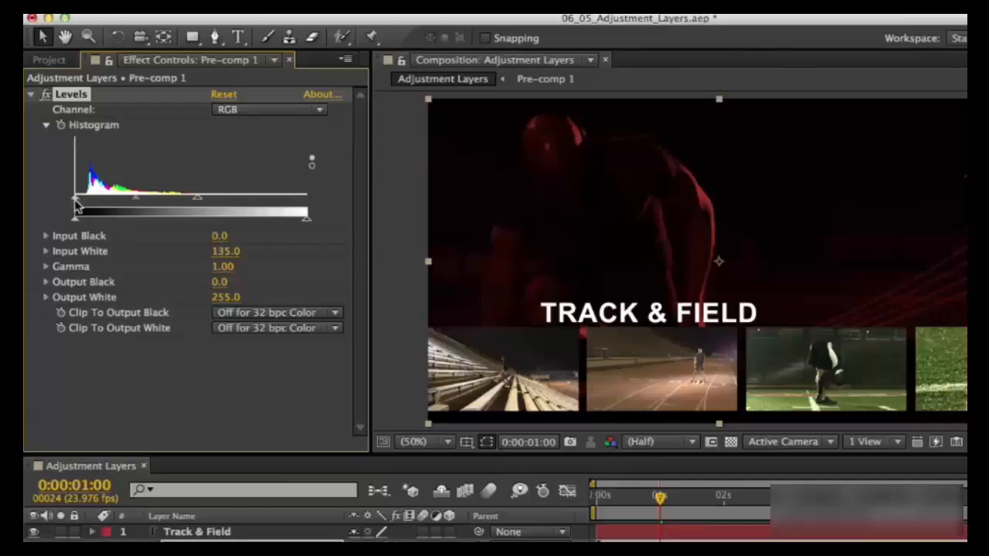
{"action": "left_click_drag", "start_coordinate": [75, 201], "coordinate": [91, 204]}
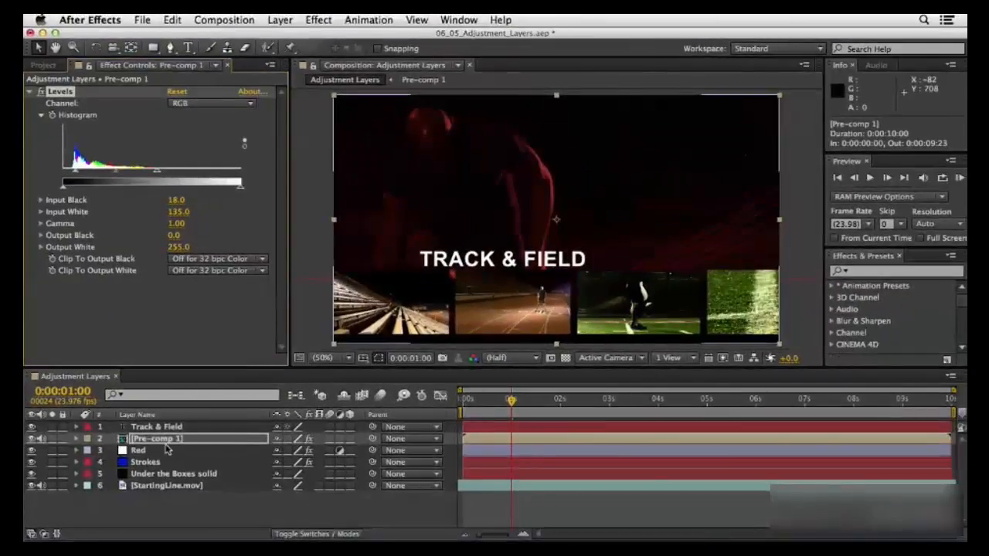
{"action": "left_click", "coordinate": [161, 441]}
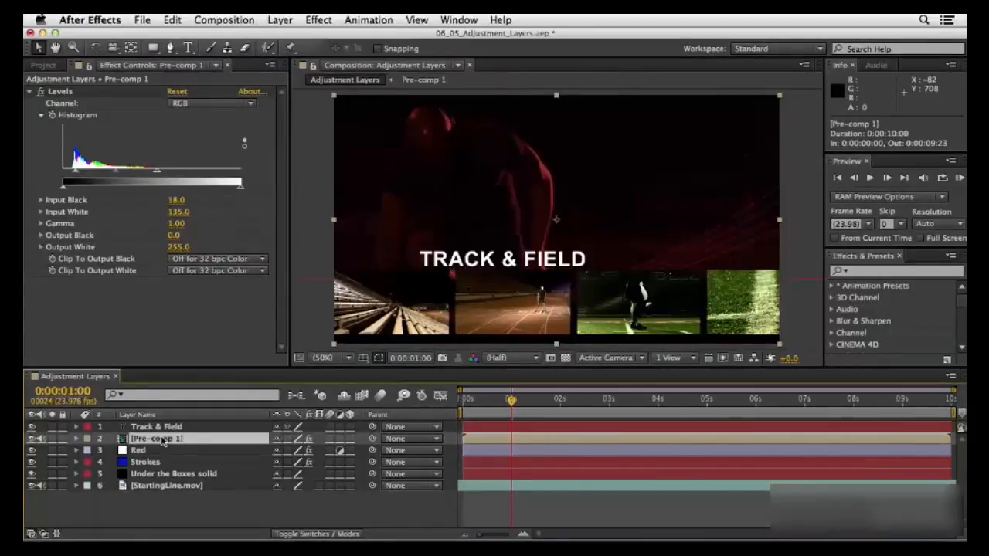
{"action": "key", "text": "KP_0"}
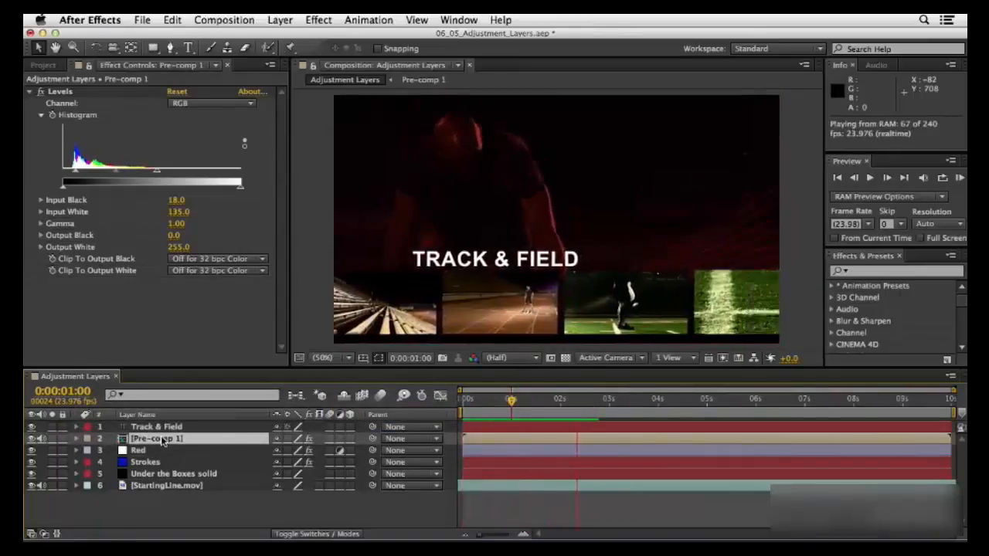
{"action": "key", "text": "space"}
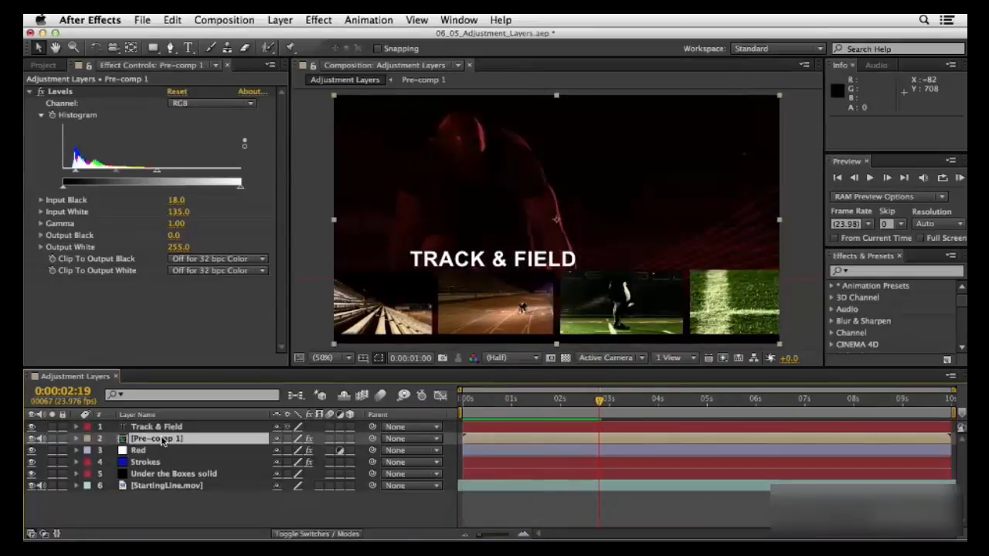
- Draw a rectangular mask about 1331 by 616 pixels on the Red layer, spanning the full frame width down to the middle of the video boxes
{"action": "left_click", "coordinate": [137, 451]}
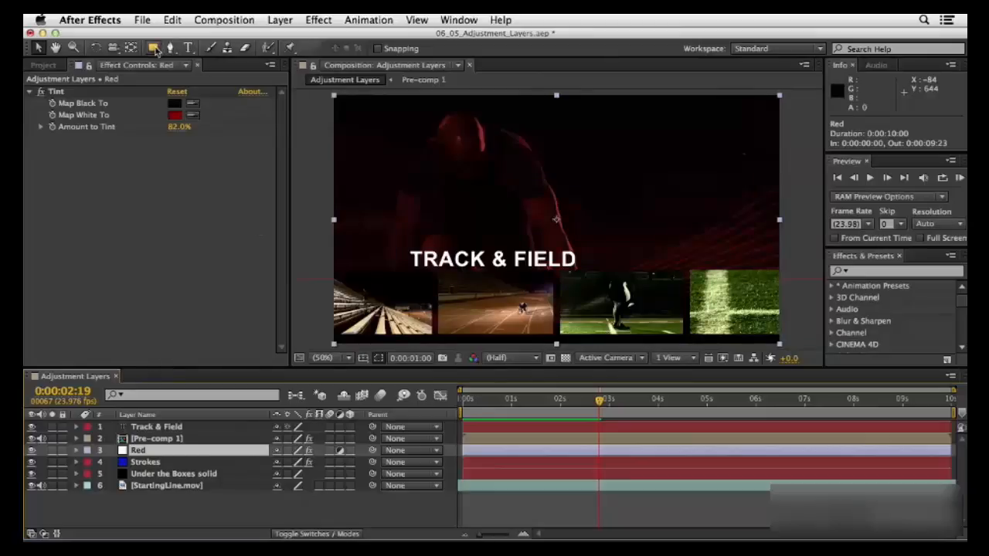
{"action": "left_click_drag", "start_coordinate": [153, 48], "coordinate": [215, 53]}
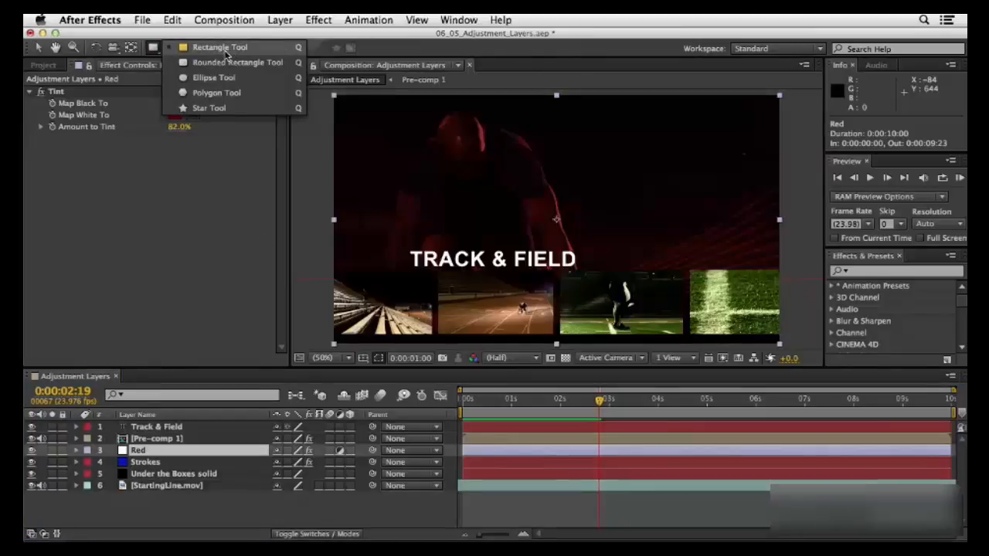
{"action": "mouse_move", "coordinate": [227, 54]}
{"action": "left_mouse_down"}
{"action": "mouse_move", "coordinate": [223, 92]}
{"action": "mouse_move", "coordinate": [221, 48]}
{"action": "left_mouse_up"}
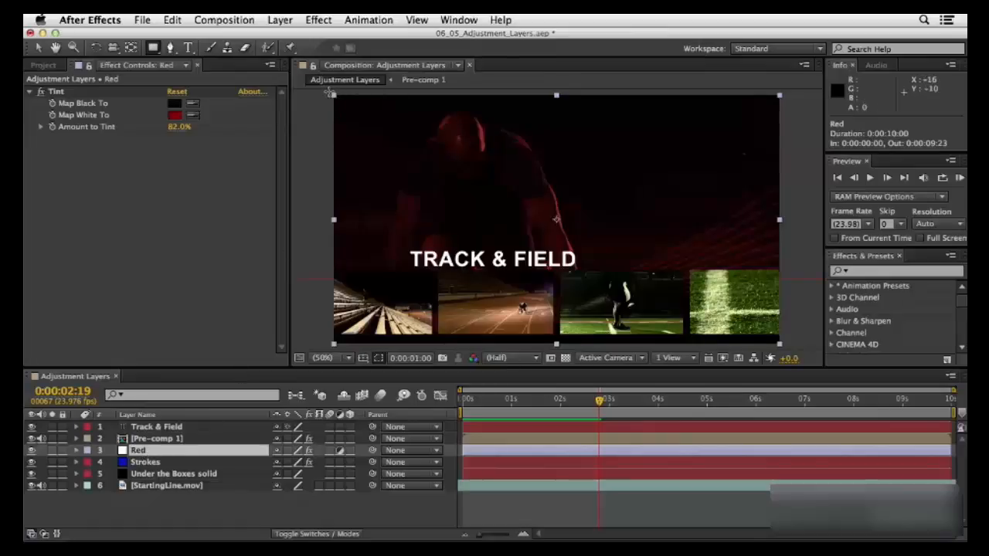
{"action": "left_click_drag", "start_coordinate": [330, 92], "coordinate": [791, 304]}
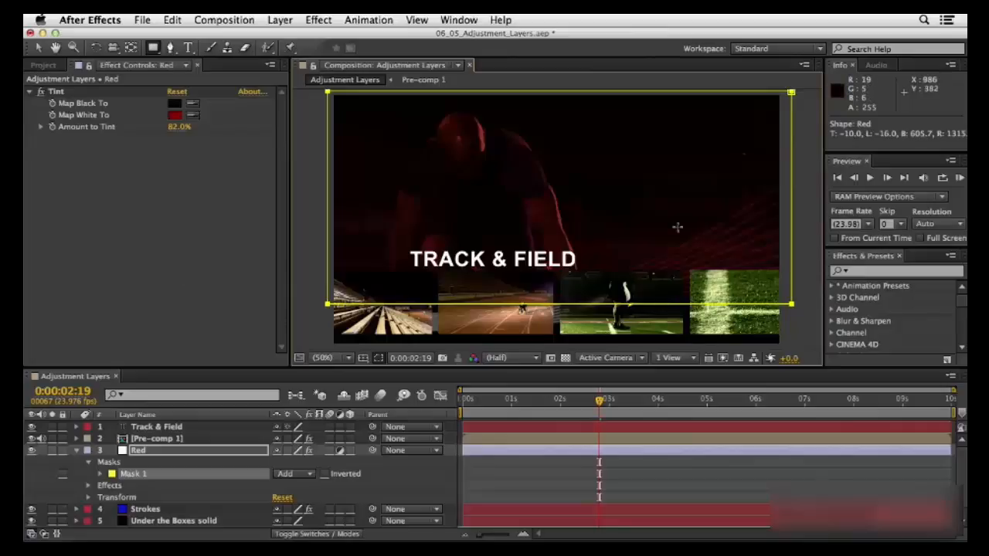
- Set the Mask Feather of the Red layer's mask to 238 pixels and deselect the layer
{"action": "left_click", "coordinate": [100, 474]}
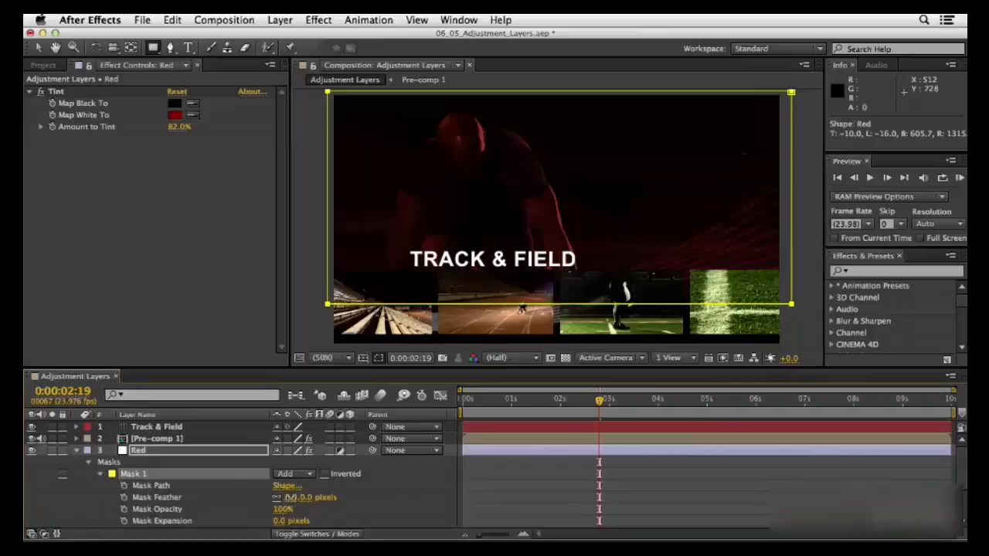
{"action": "left_click_drag", "start_coordinate": [290, 497], "coordinate": [470, 487]}
{"action": "left_click", "coordinate": [75, 500]}
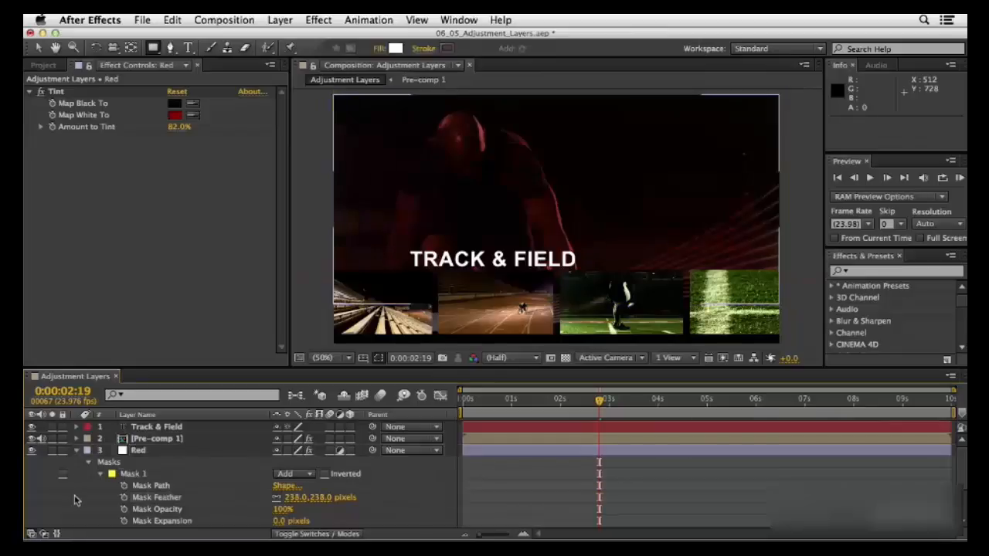